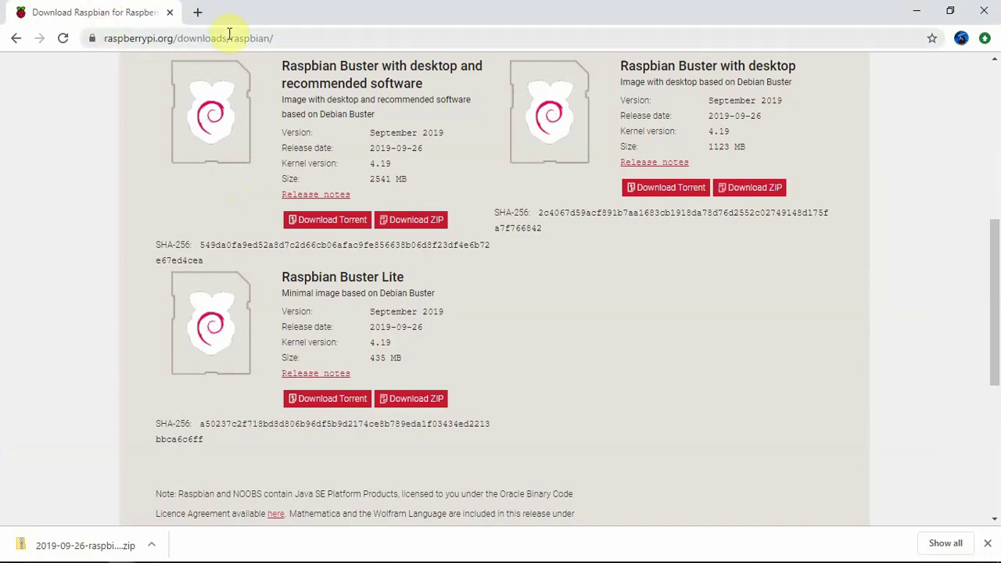
Go to the Raspbian downloads page and scroll to the Raspbian Buster Lite ZIP entry
{"action": "scroll", "coordinate": [594, 332], "scroll_direction": "up", "scroll_amount": 6}
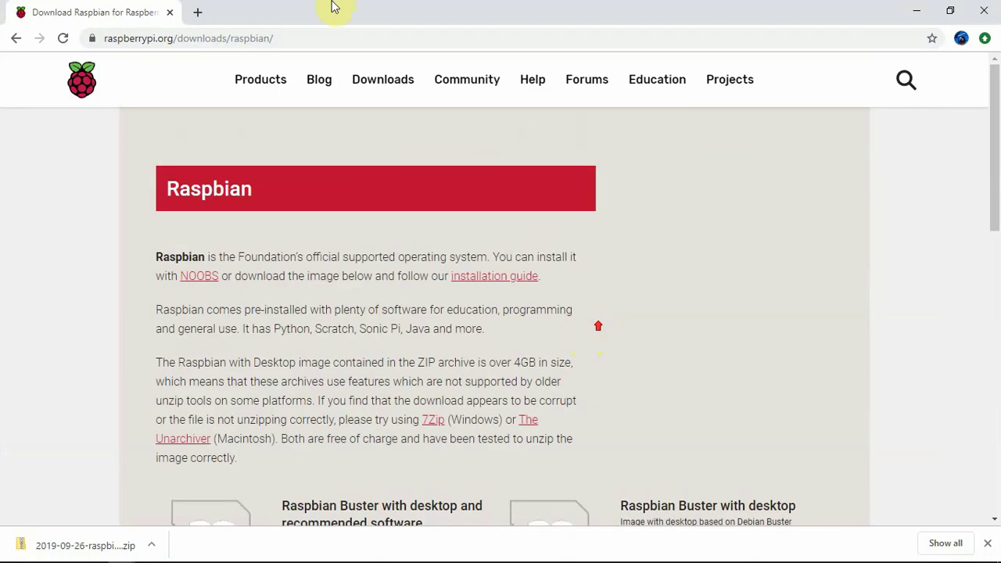
{"action": "left_click", "coordinate": [383, 85]}
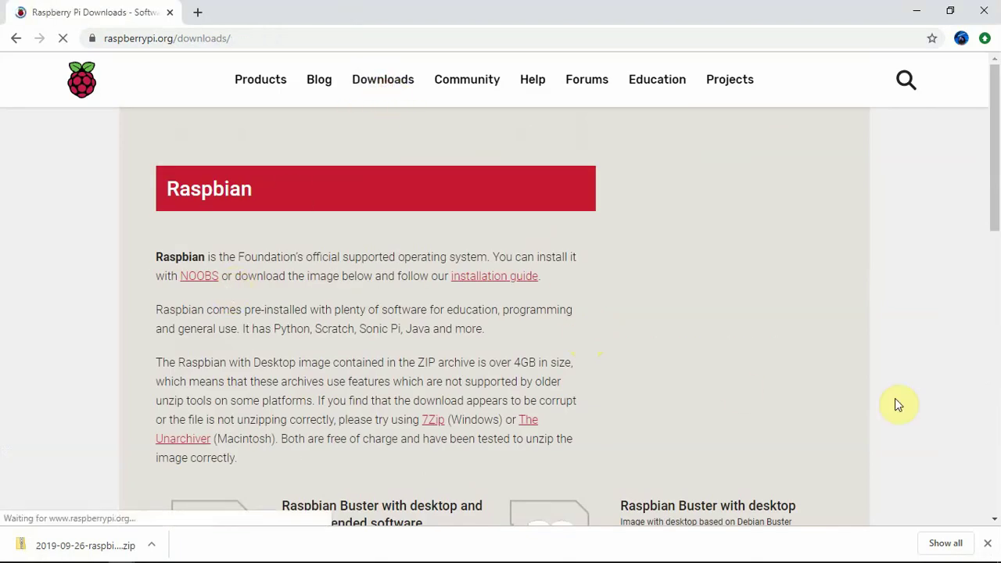
{"action": "scroll", "coordinate": [469, 375], "scroll_direction": "down", "scroll_amount": 2}
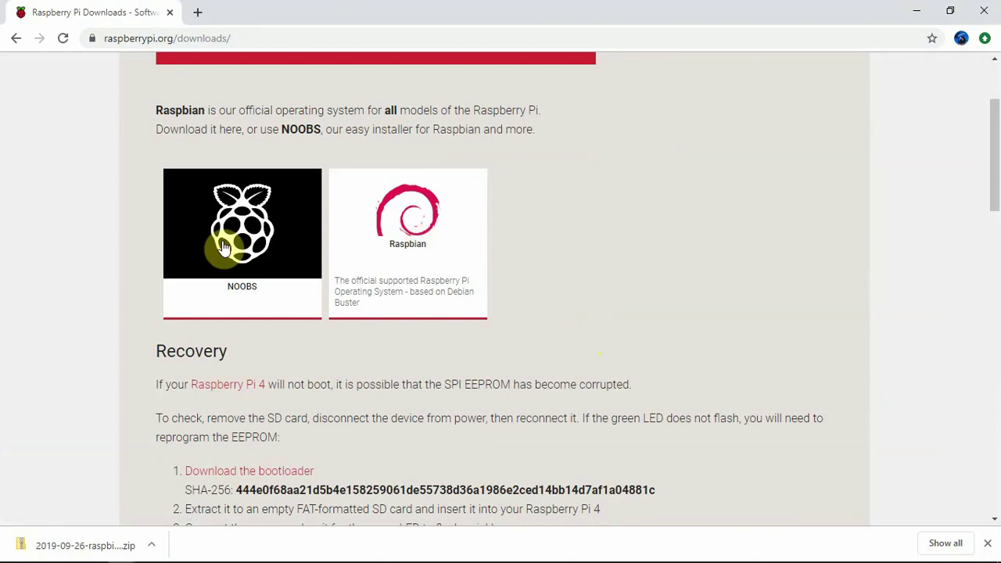
{"action": "left_click", "coordinate": [451, 258]}
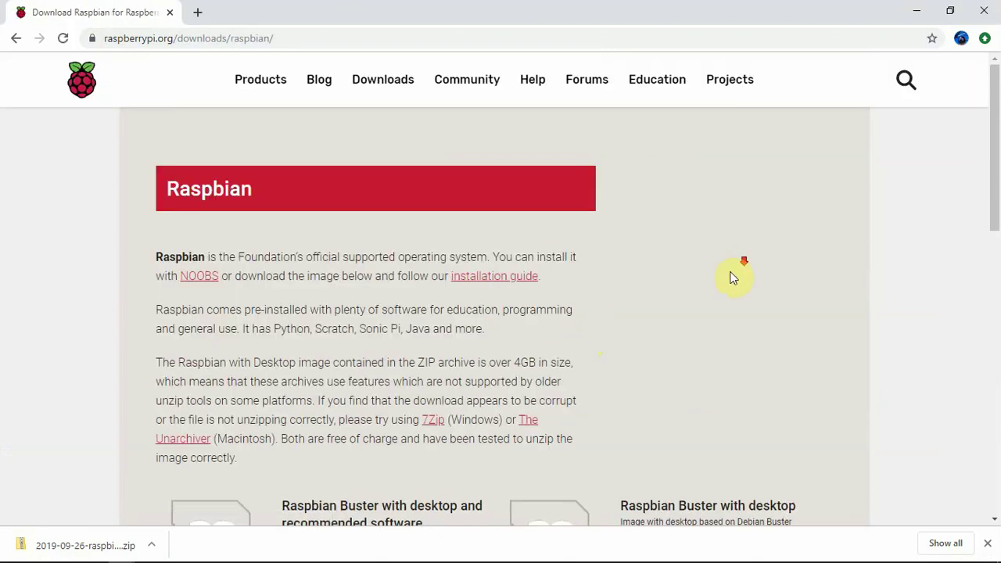
{"action": "scroll", "coordinate": [731, 278], "scroll_direction": "down", "scroll_amount": 5}
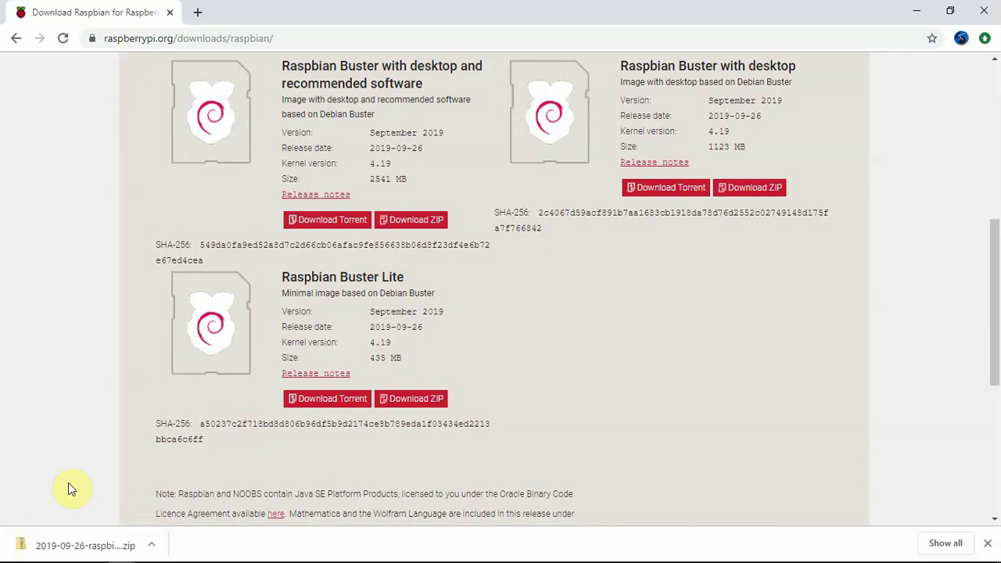
Show the downloaded Buster Lite zip in its Downloads folder and open its context menu
{"action": "left_click", "coordinate": [153, 547]}
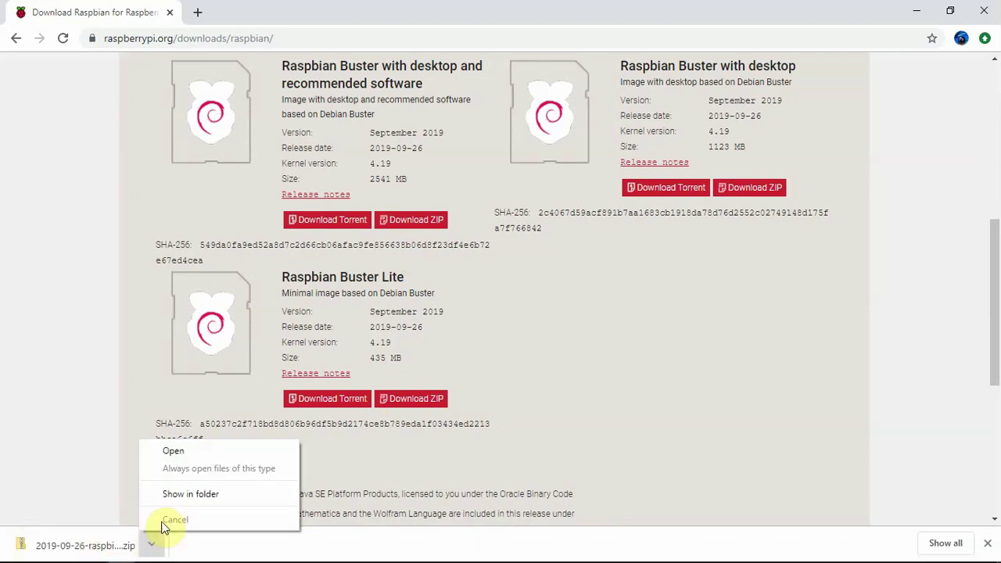
{"action": "left_click", "coordinate": [190, 494]}
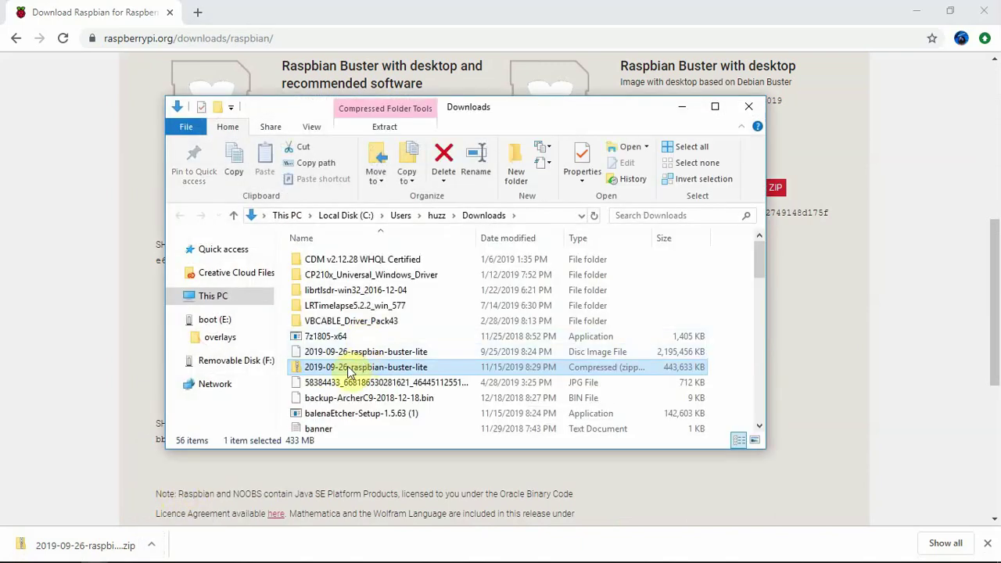
{"action": "right_click", "coordinate": [346, 371]}
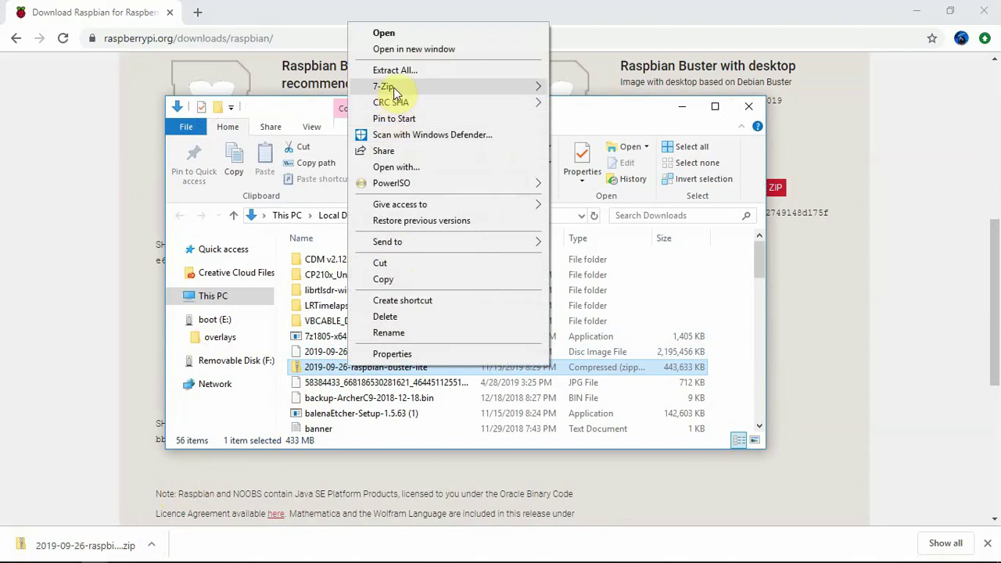
{"action": "mouse_move", "coordinate": [382, 86]}
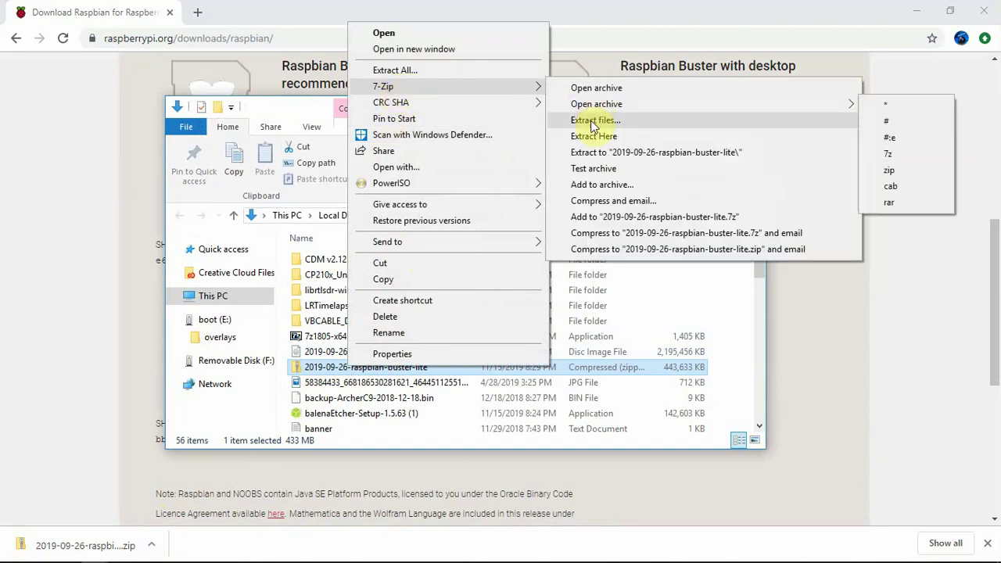
Extract the Buster Lite zip, replacing the existing image, and minimize Explorer and Chrome
{"action": "left_click", "coordinate": [592, 138]}
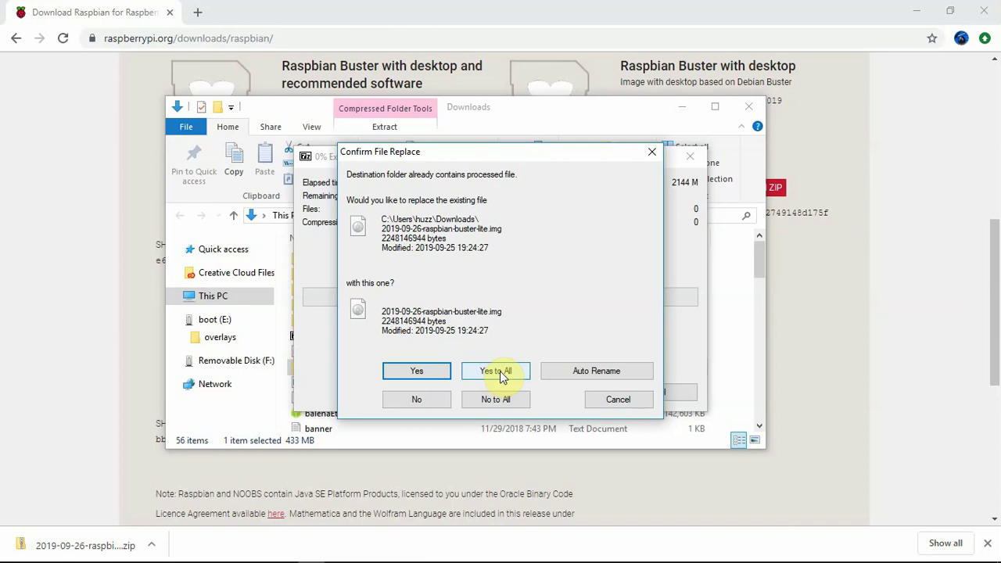
{"action": "left_click", "coordinate": [502, 374]}
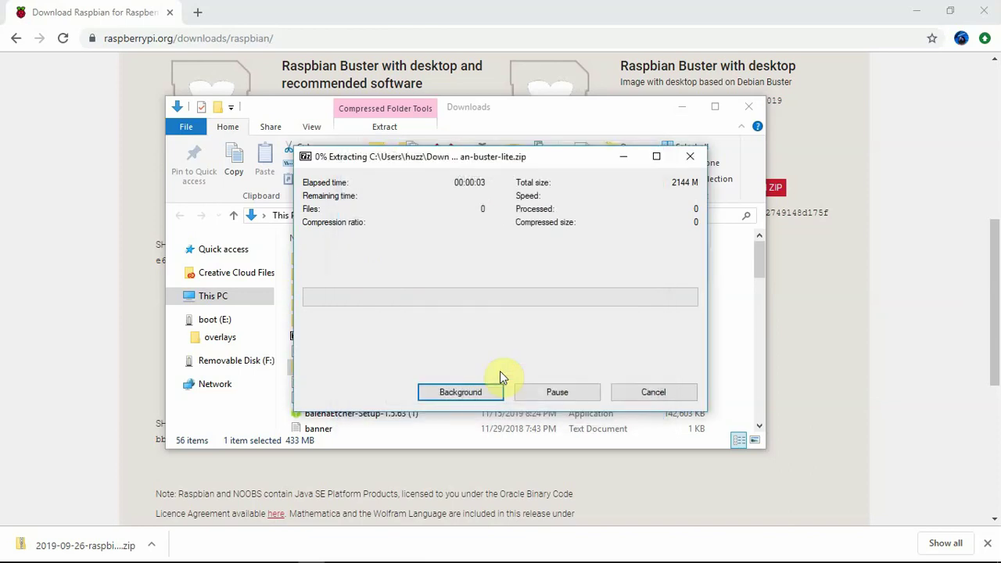
{"action": "left_click", "coordinate": [679, 108]}
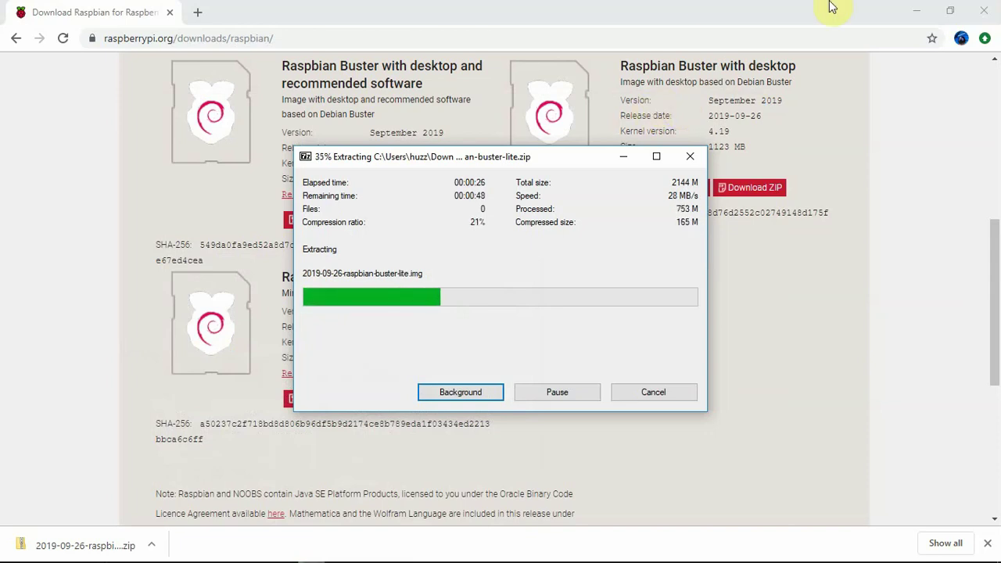
{"action": "left_click", "coordinate": [920, 8]}
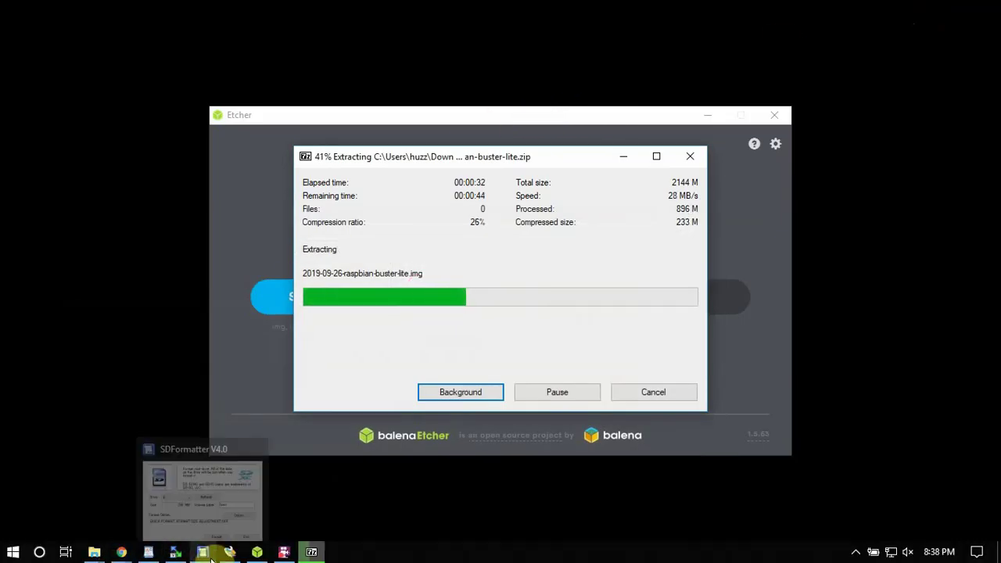
Bring balenaEtcher, targeting the 32.01 GB SDHC card, forward, then switch to Win32 Disk Imager
{"action": "left_click", "coordinate": [331, 110]}
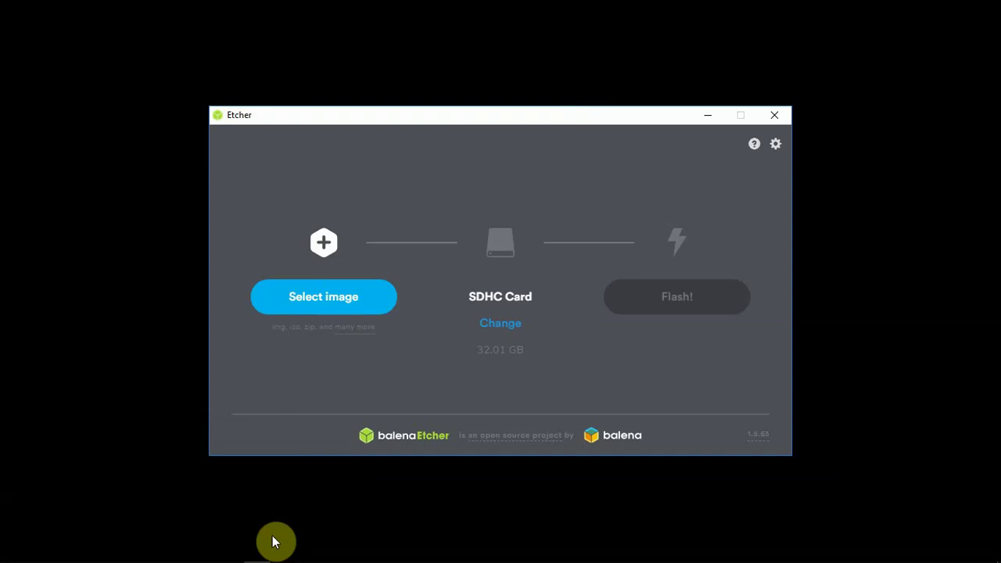
{"action": "left_click", "coordinate": [233, 552]}
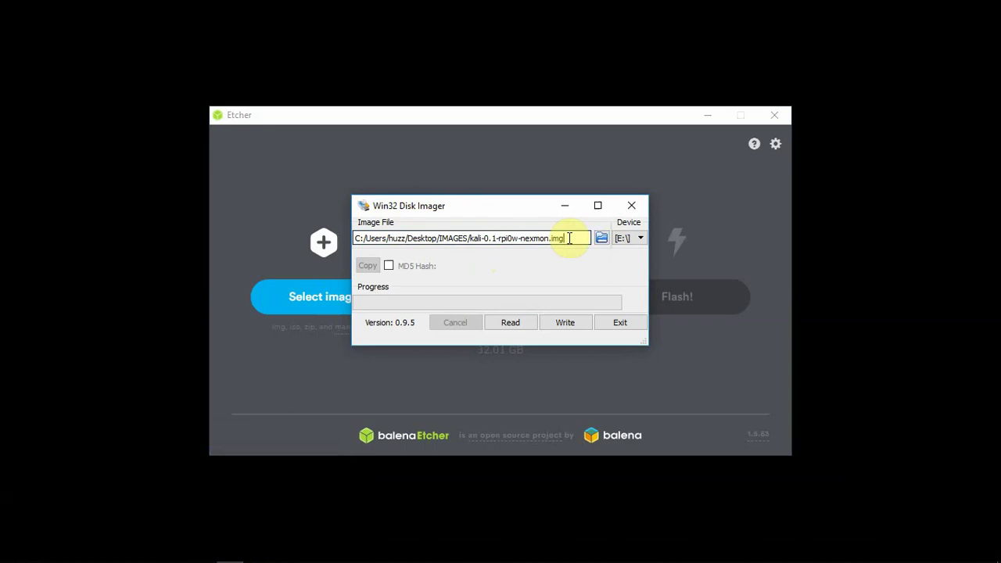
Delete the old Kali image path from the Image File box, then switch to SD Formatter
{"action": "left_click_drag", "start_coordinate": [569, 239], "coordinate": [281, 236]}
{"action": "key", "text": "Delete"}
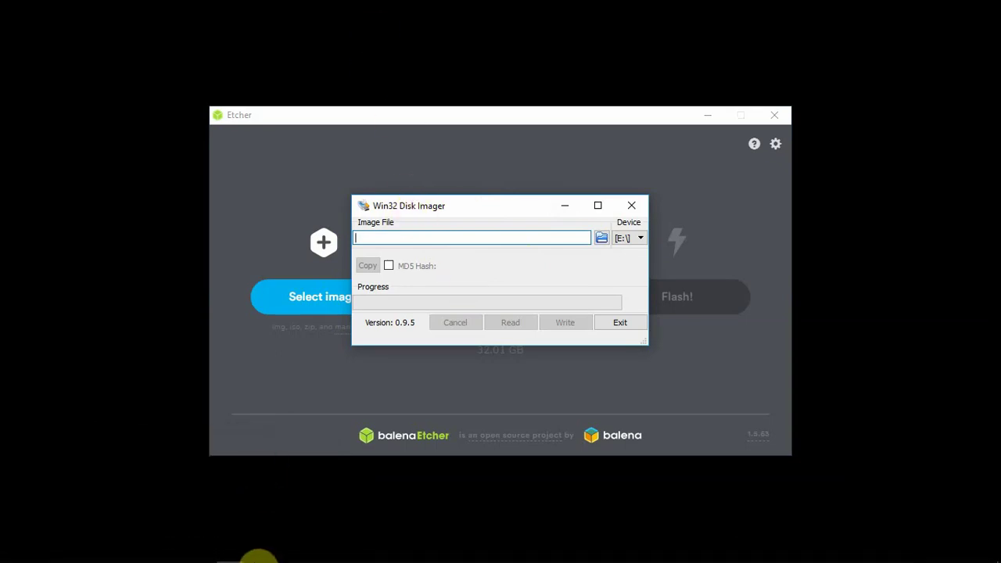
{"action": "mouse_move", "coordinate": [202, 551]}
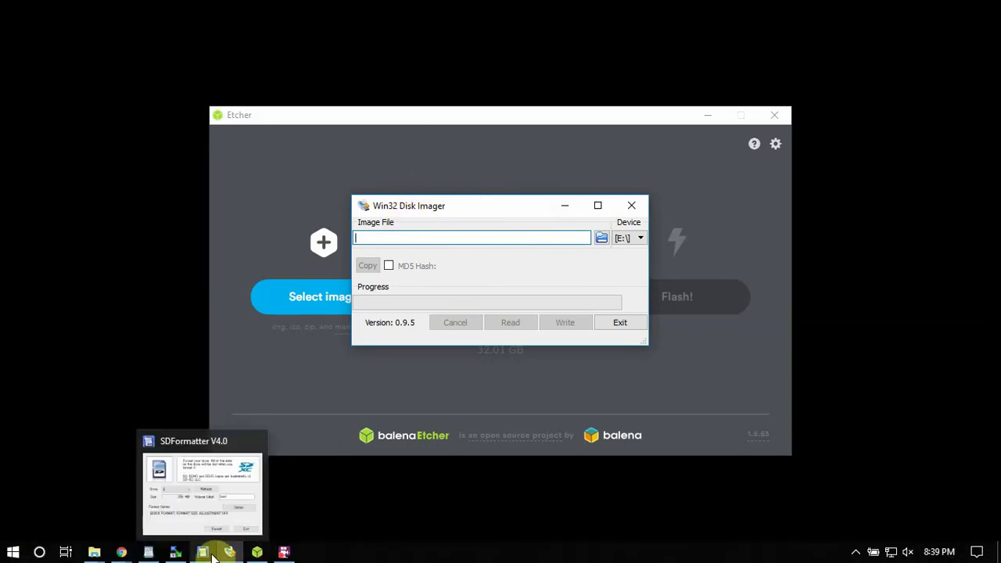
{"action": "left_click", "coordinate": [205, 552]}
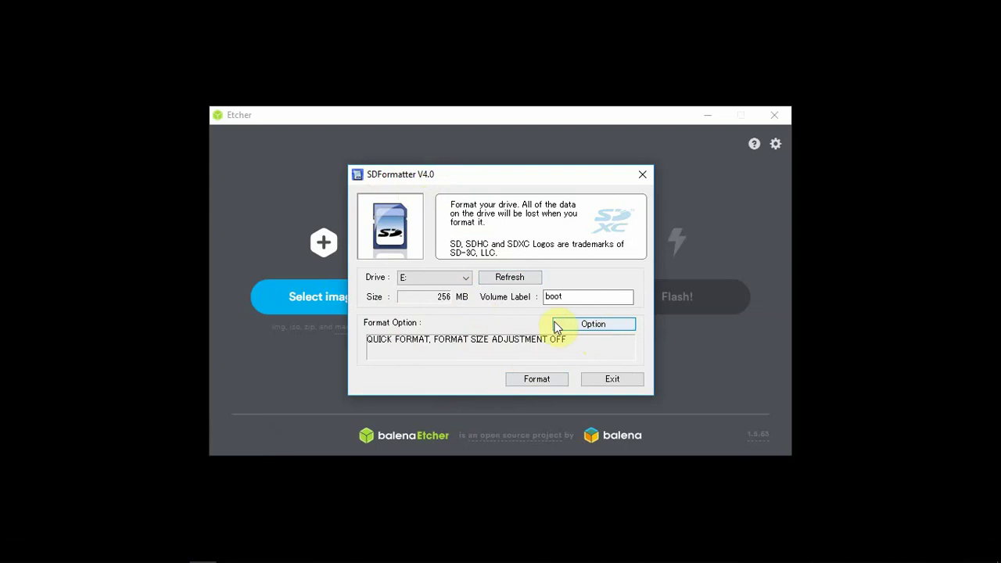
Turn on format size adjustment in SD Formatter's option settings
{"action": "left_click", "coordinate": [566, 325]}
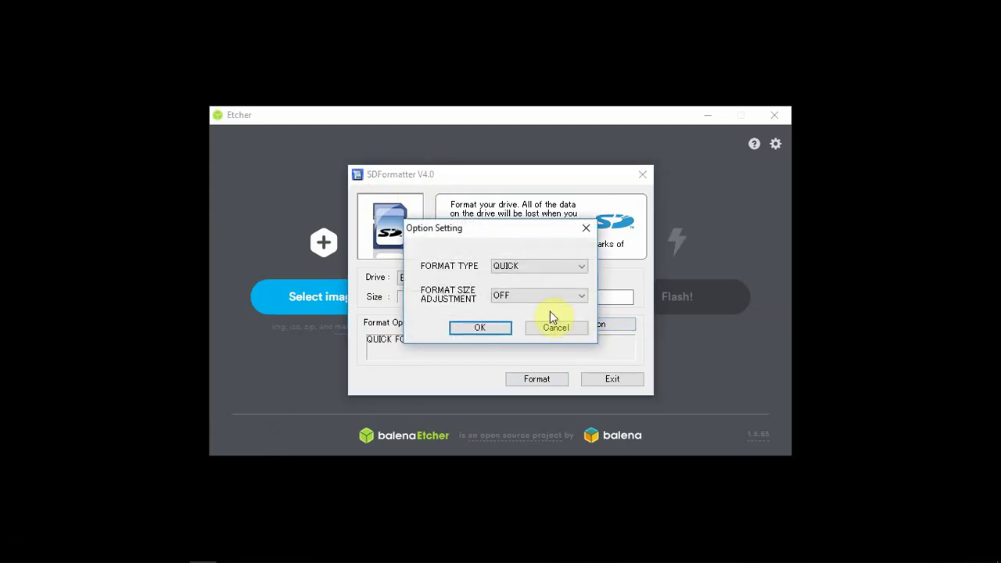
{"action": "left_click", "coordinate": [554, 328]}
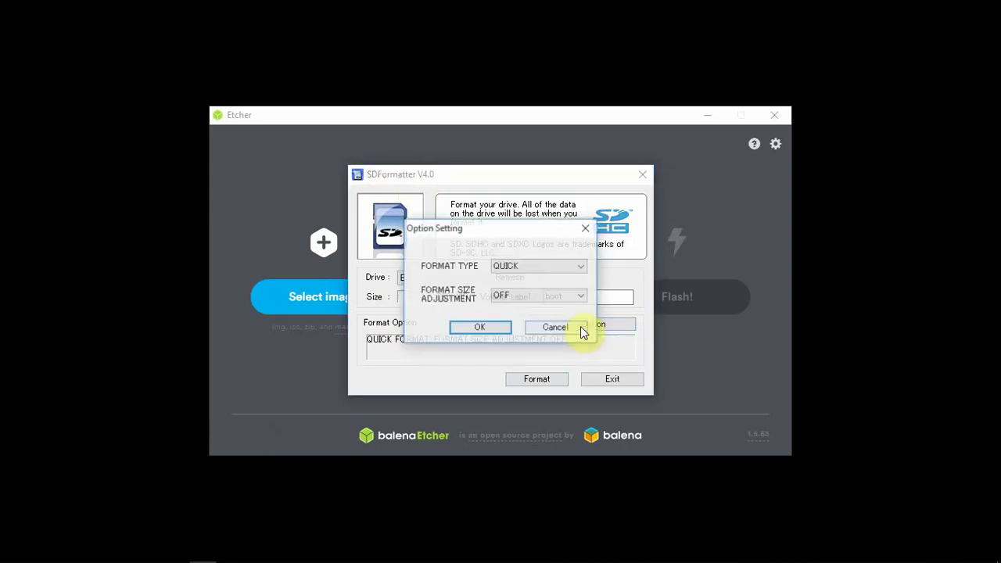
{"action": "left_click", "coordinate": [526, 298]}
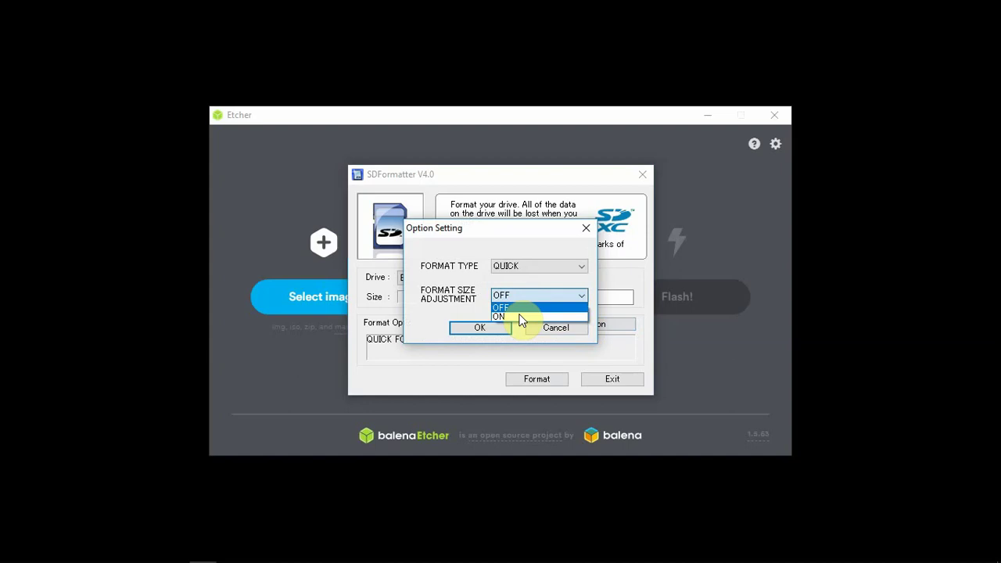
{"action": "left_click", "coordinate": [517, 316]}
{"action": "left_click", "coordinate": [501, 332]}
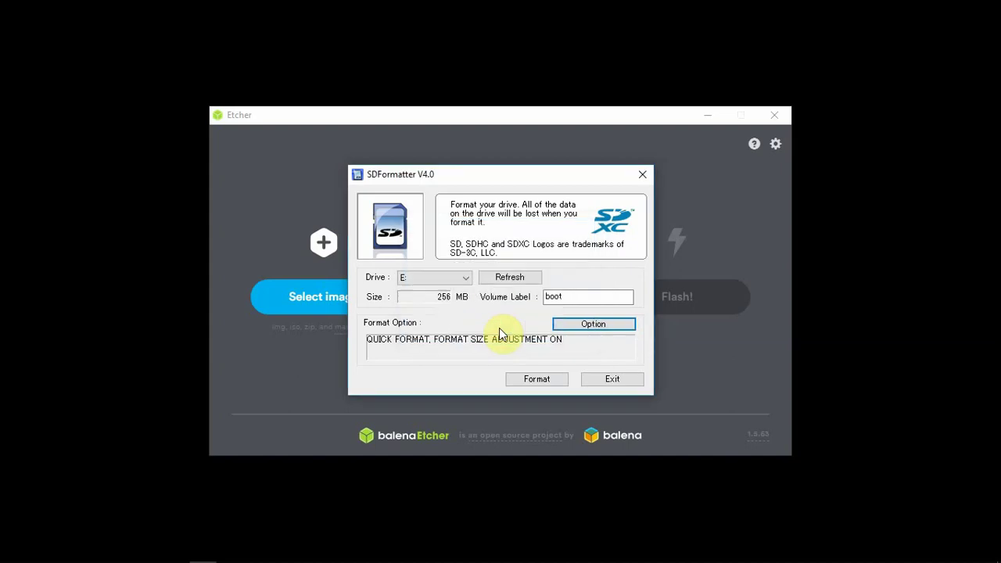
Attempt a quick format, dismissing the could-not-format errors and the boot drive window
{"action": "left_click", "coordinate": [519, 377]}
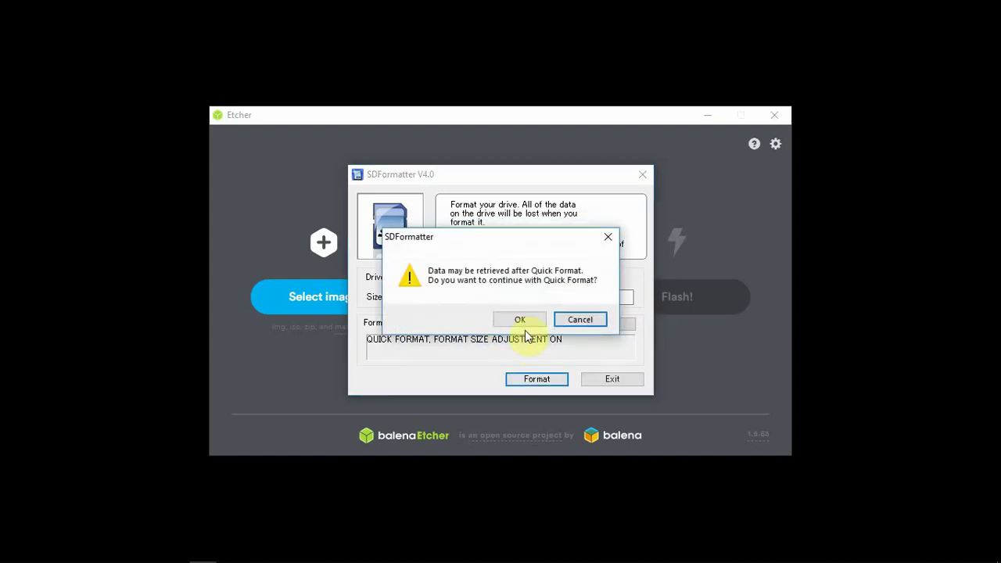
{"action": "left_click", "coordinate": [522, 318]}
{"action": "left_click", "coordinate": [524, 319]}
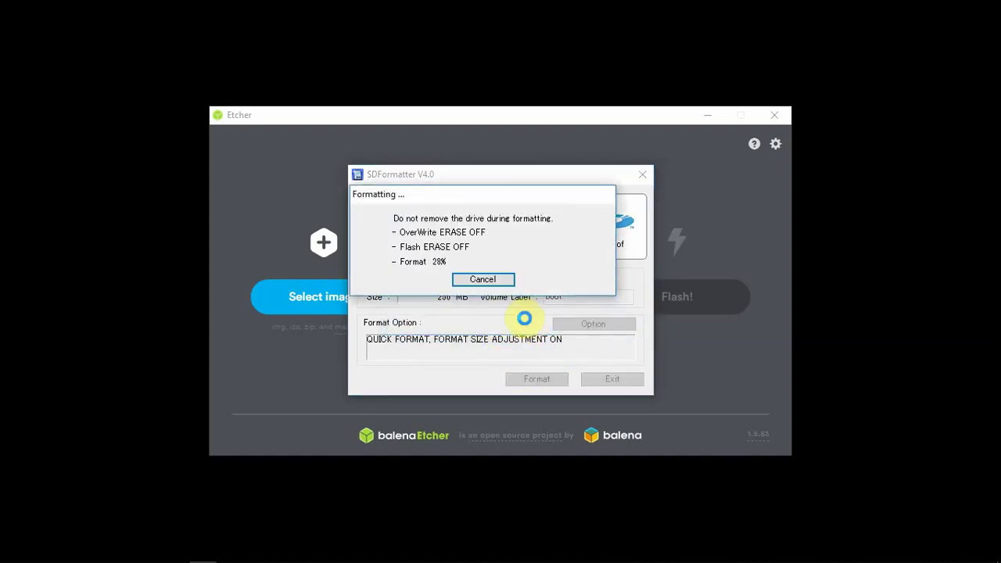
{"action": "left_click", "coordinate": [554, 319]}
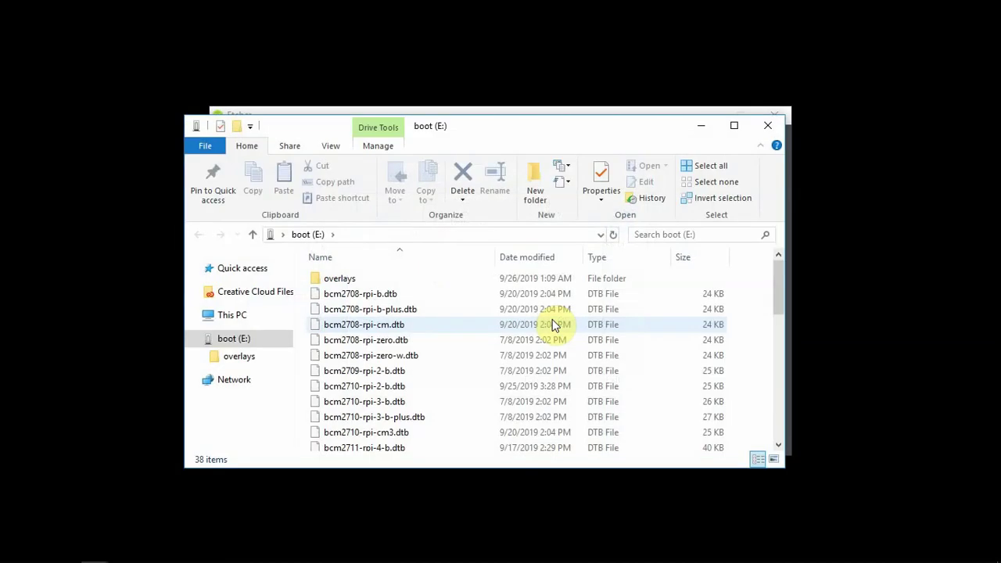
{"action": "left_click", "coordinate": [766, 124]}
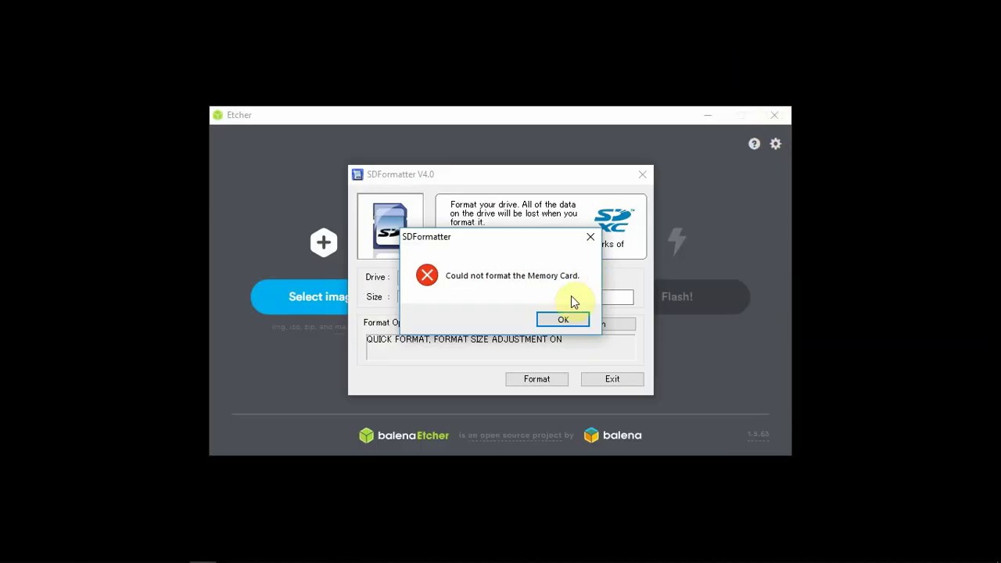
{"action": "left_click", "coordinate": [563, 320]}
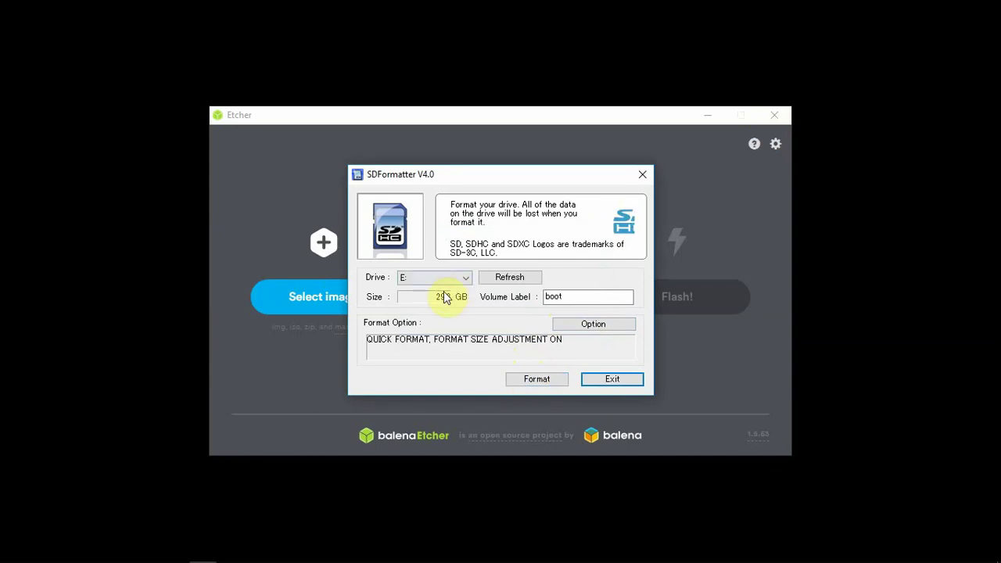
Rerun the quick format to completion and exit SD Formatter
{"action": "left_click", "coordinate": [536, 378]}
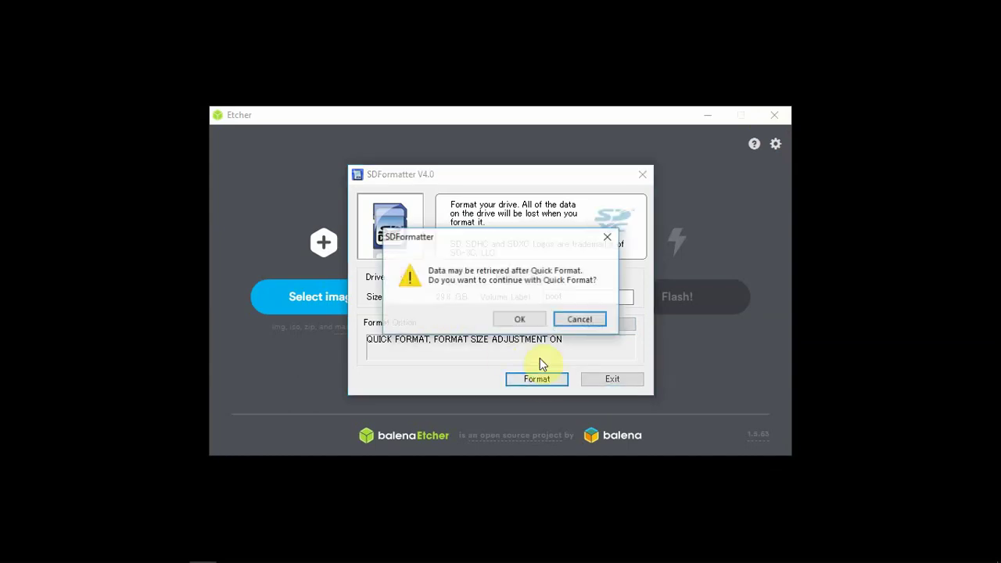
{"action": "left_click", "coordinate": [525, 321]}
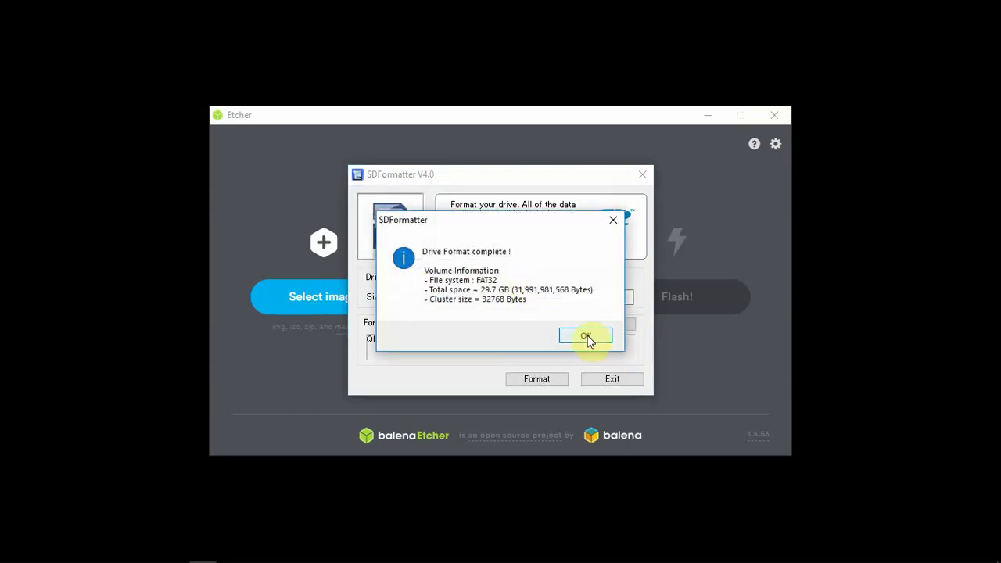
{"action": "left_click", "coordinate": [585, 336]}
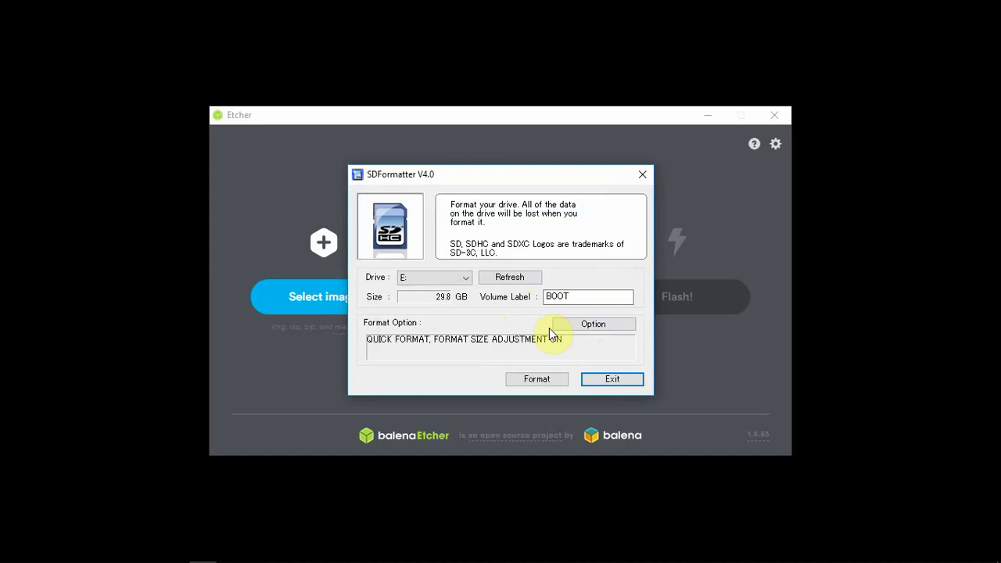
{"action": "left_click", "coordinate": [641, 176]}
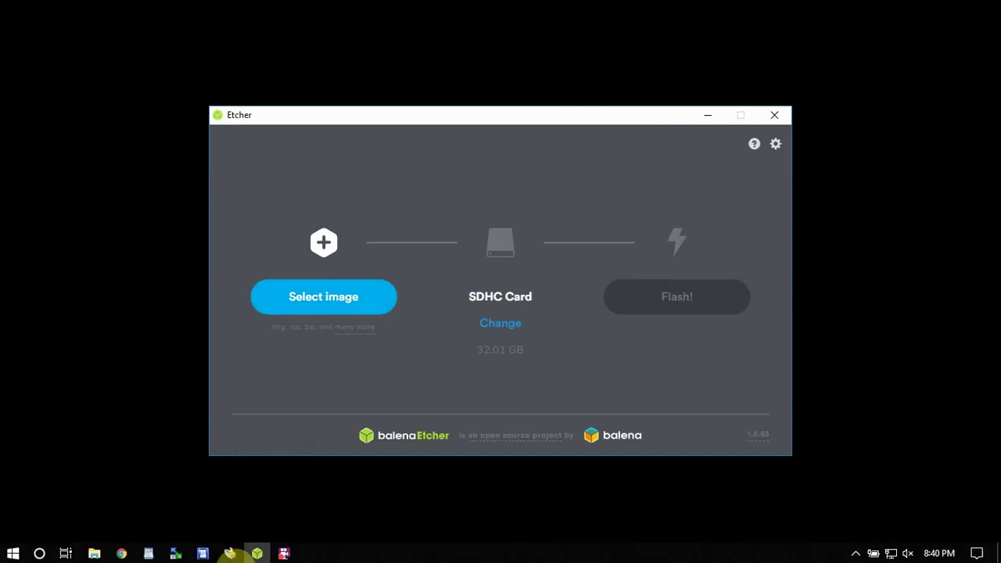
Load 2019-09-26-raspbian-buster-lite.img from Downloads as Win32 Disk Imager's image file
{"action": "left_click", "coordinate": [232, 550]}
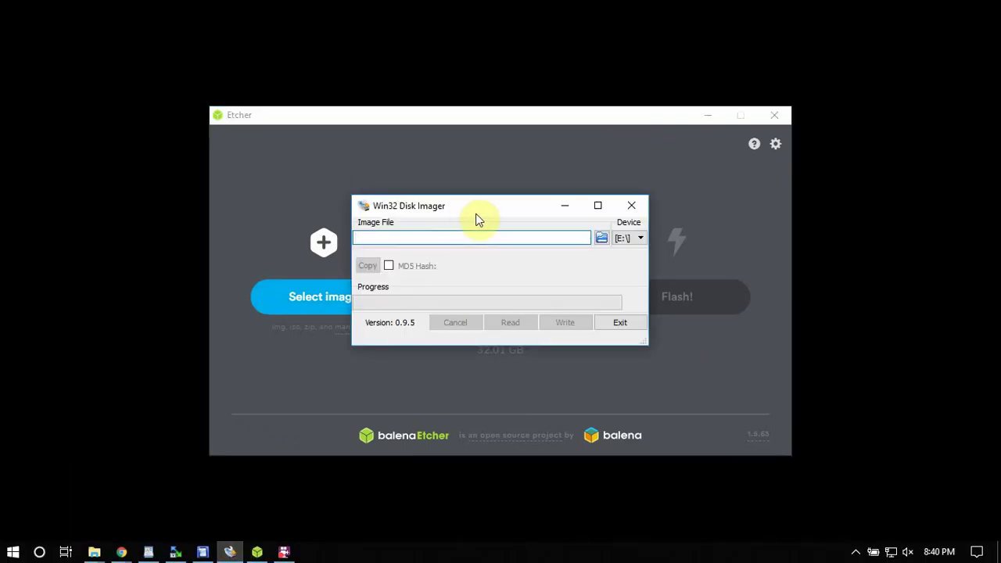
{"action": "left_click", "coordinate": [601, 239]}
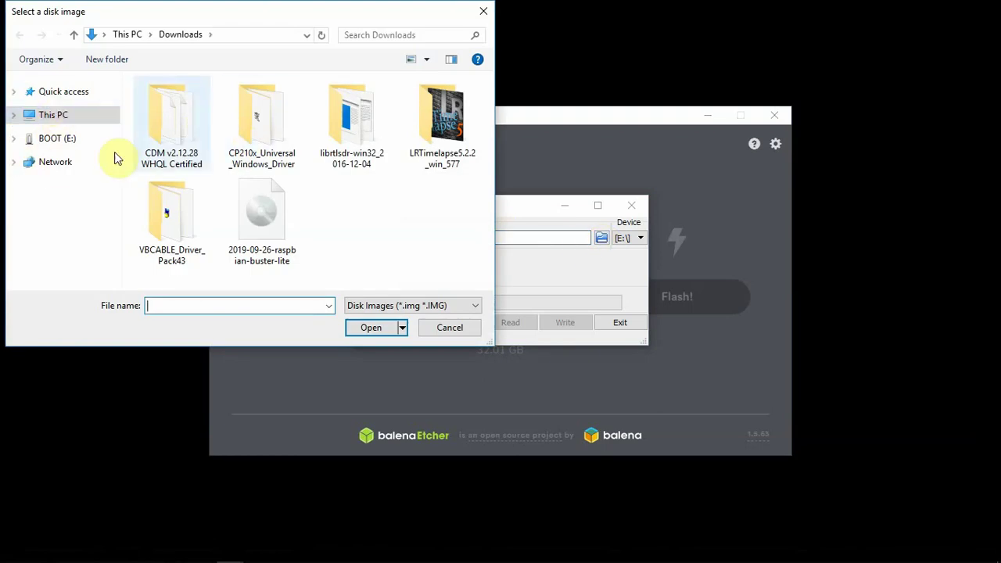
{"action": "left_click", "coordinate": [51, 117]}
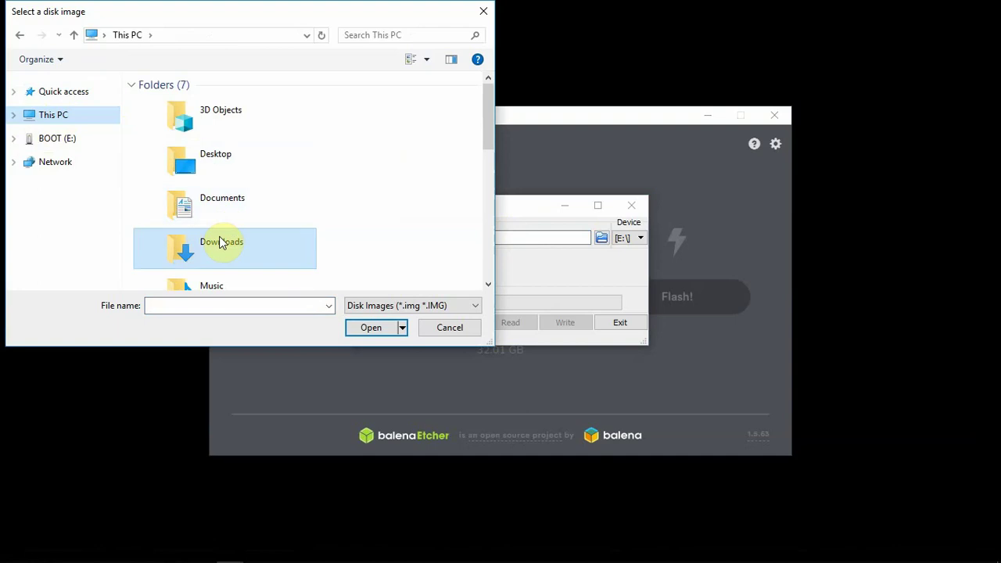
{"action": "double_click", "coordinate": [224, 245]}
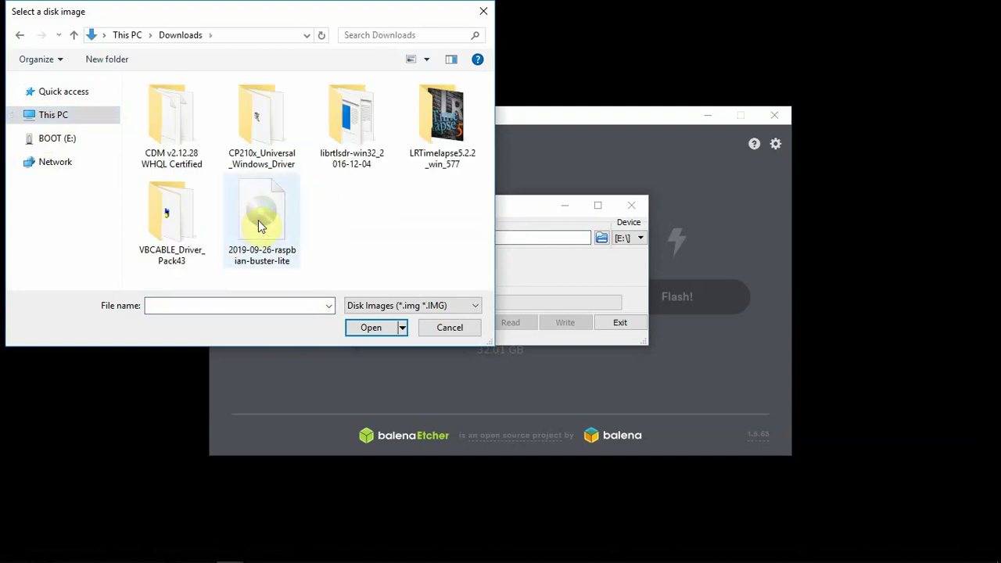
{"action": "left_click", "coordinate": [264, 210]}
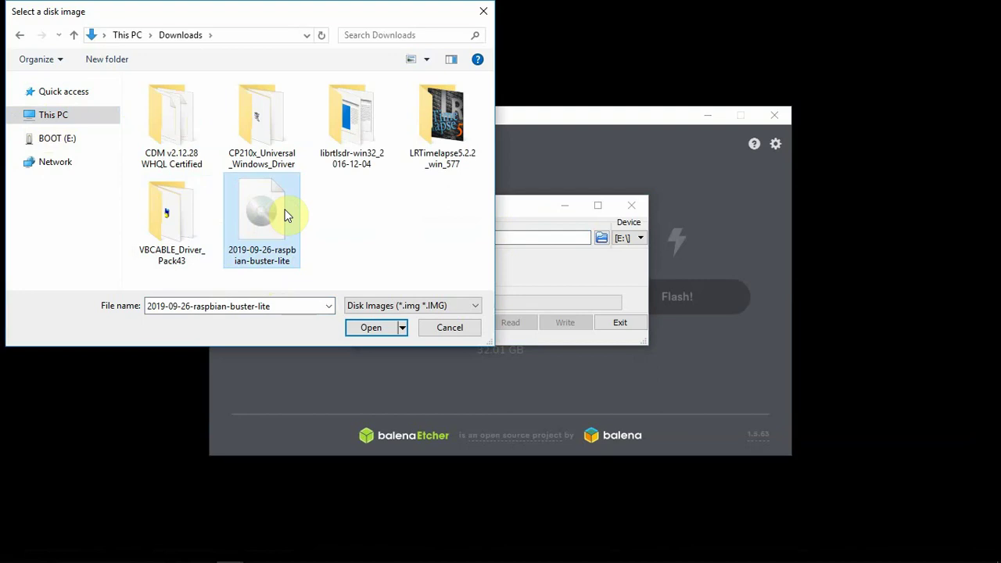
{"action": "left_click", "coordinate": [362, 331]}
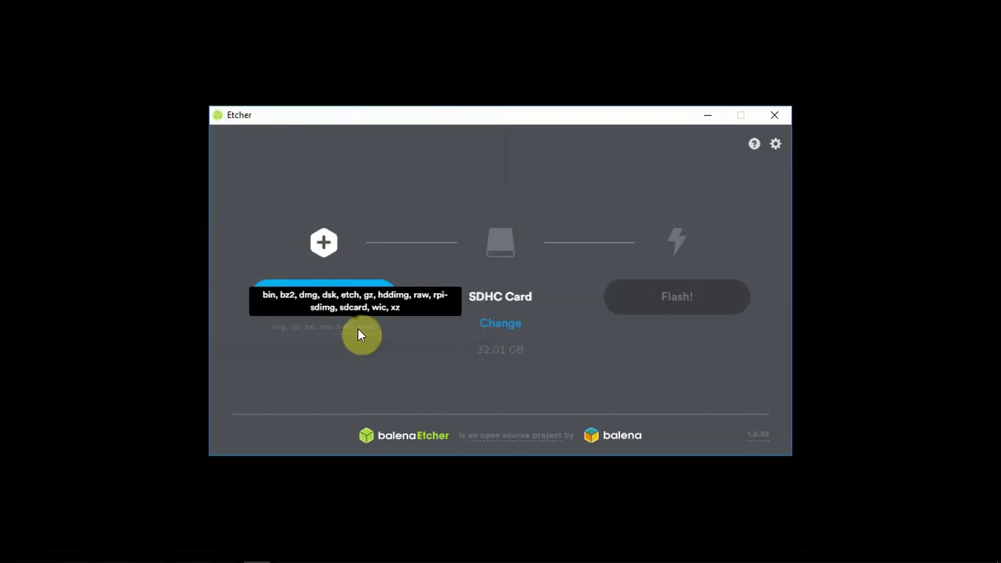
{"action": "mouse_move", "coordinate": [500, 552]}
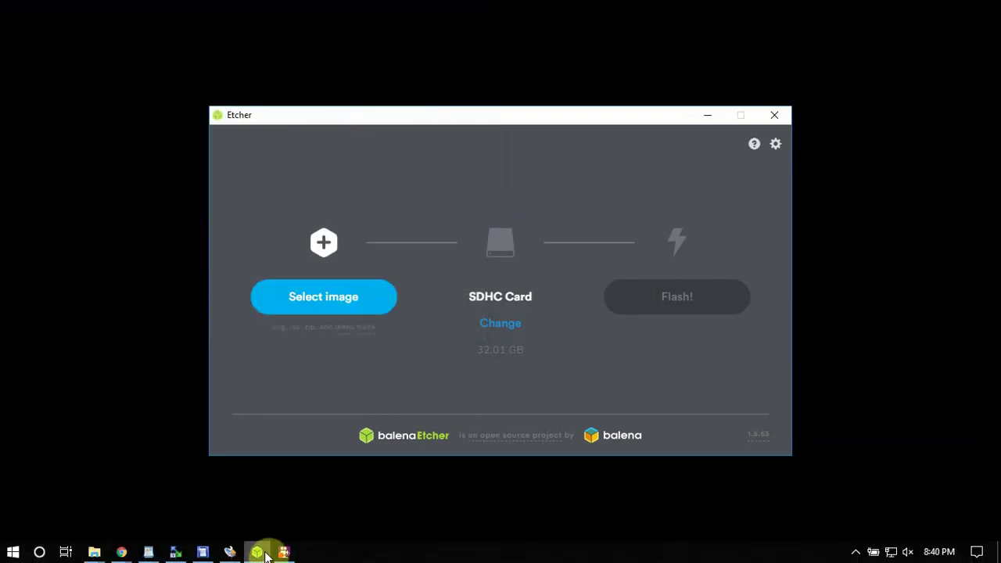
Start writing to drive E:, then answer No to the overwrite confirmation
{"action": "left_click", "coordinate": [229, 553]}
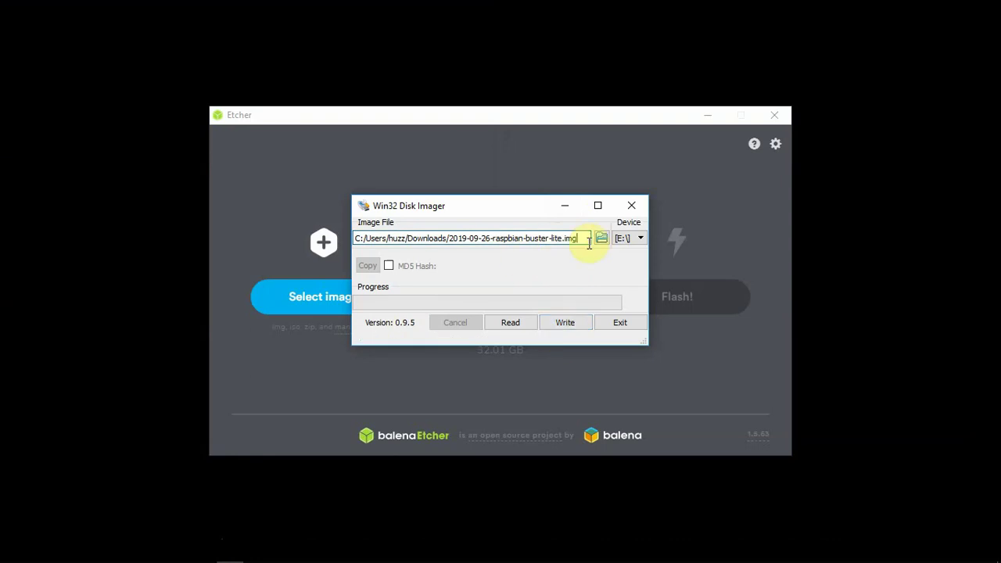
{"action": "left_click", "coordinate": [566, 325]}
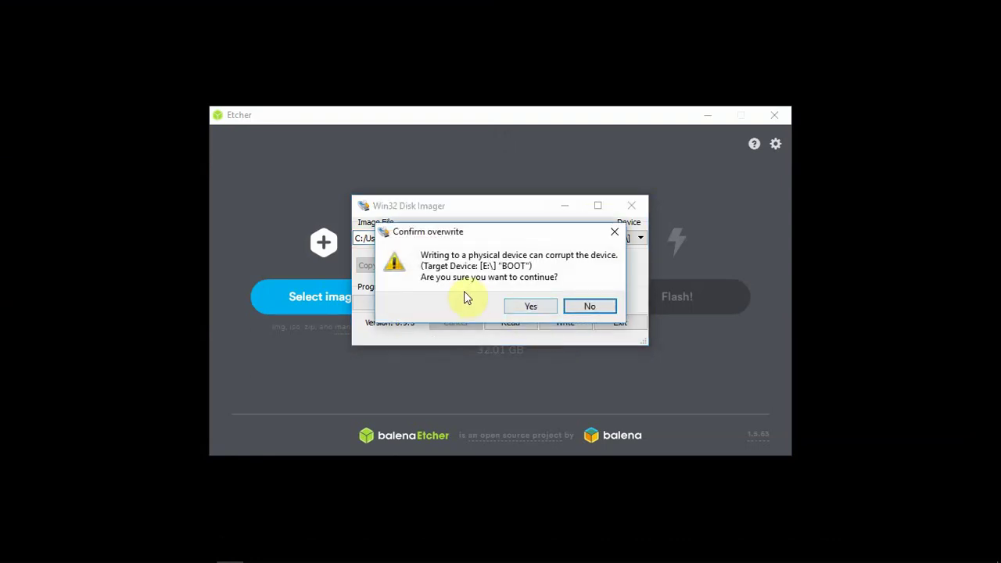
{"action": "left_click", "coordinate": [583, 307]}
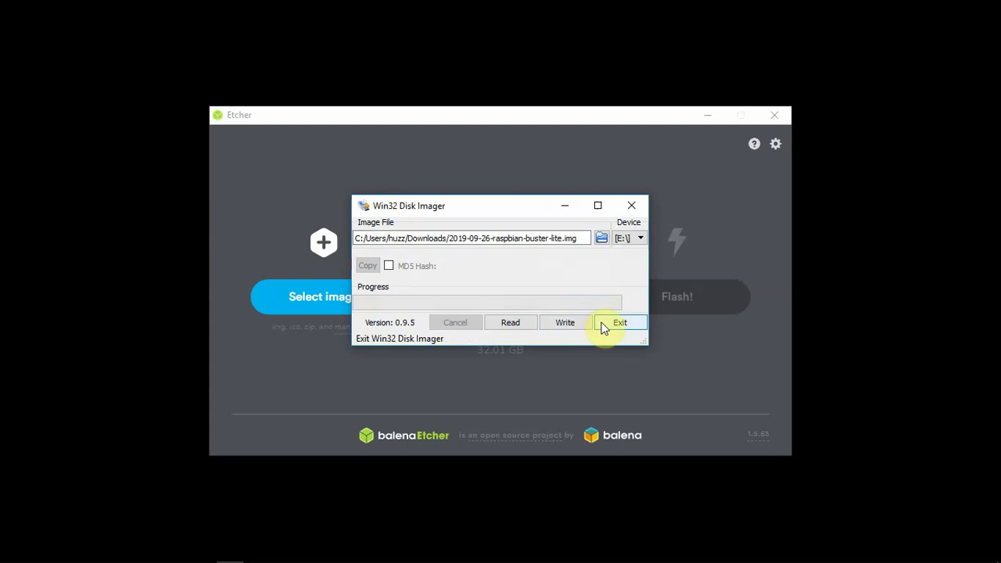
Select the 2019-09-26-raspbian-buster-lite image in Etcher and start flashing the SDHC card
{"action": "left_click", "coordinate": [565, 207]}
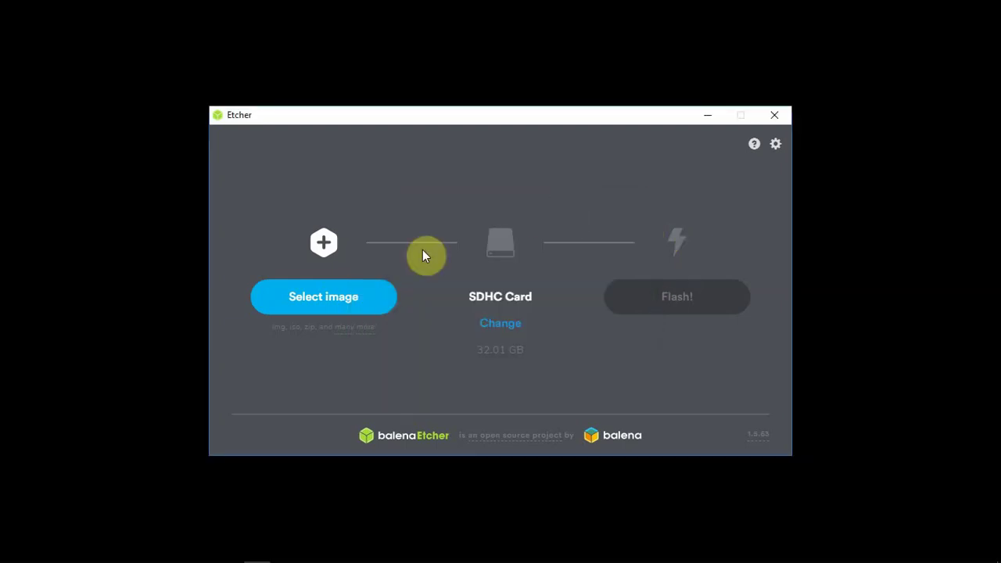
{"action": "left_click", "coordinate": [313, 301]}
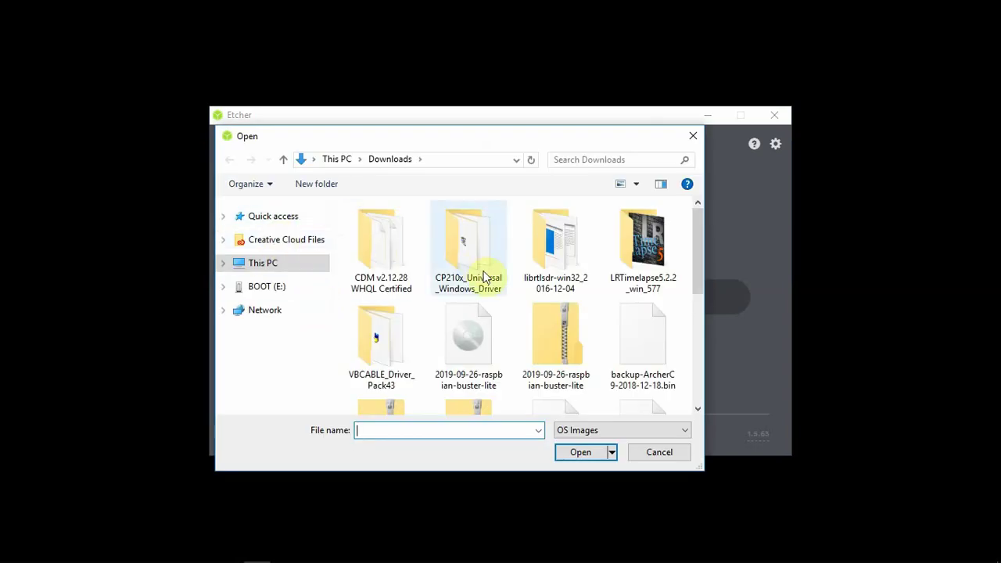
{"action": "left_click", "coordinate": [475, 332]}
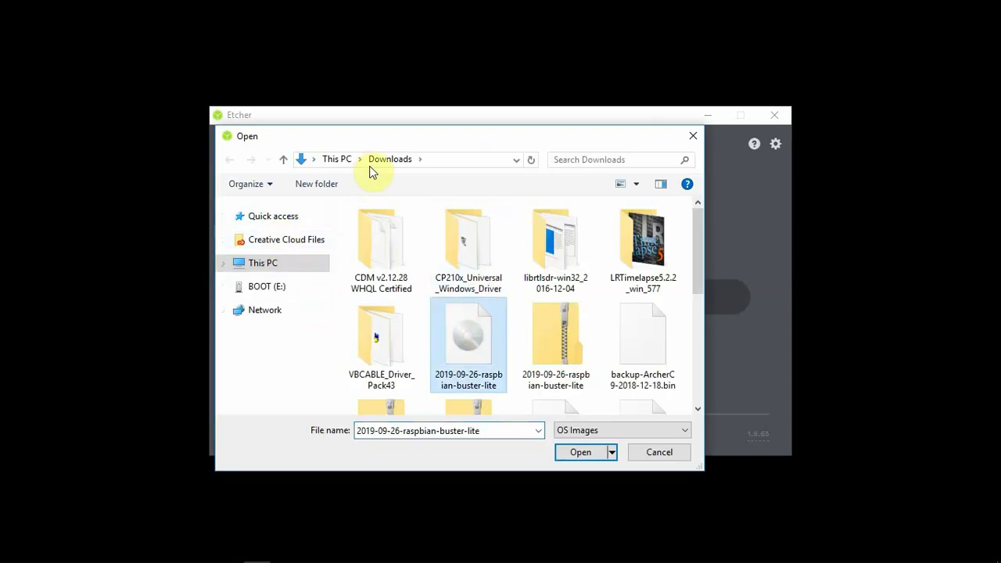
{"action": "left_click", "coordinate": [582, 451]}
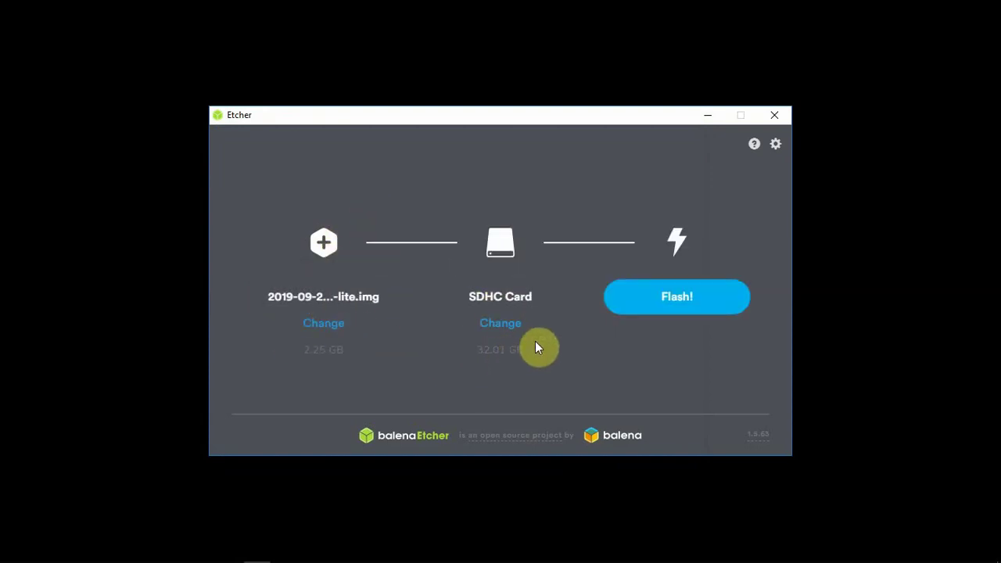
{"action": "left_click", "coordinate": [655, 303]}
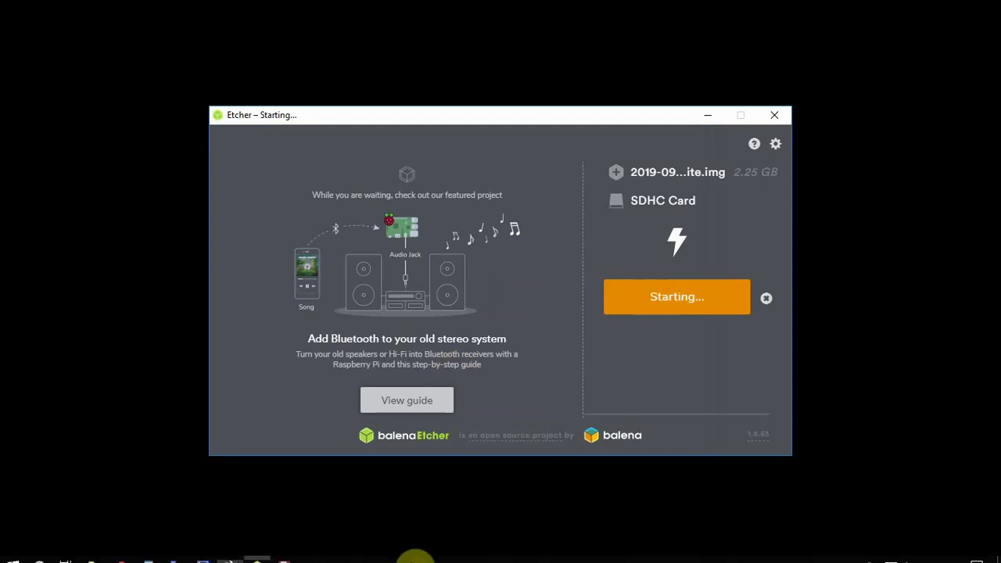
Open File Explorer and cancel the Insert disk prompt while Etcher flashes
{"action": "left_click", "coordinate": [317, 557]}
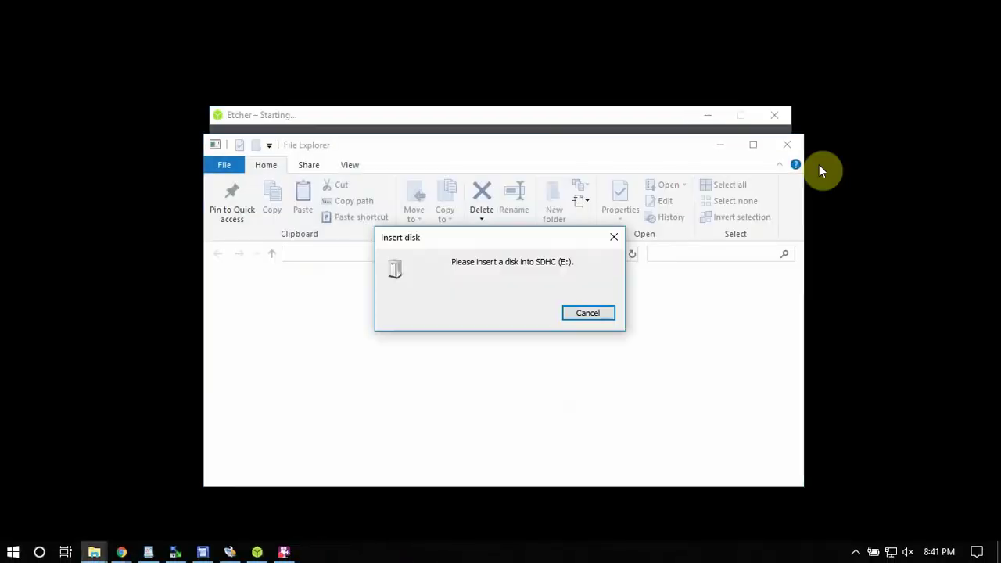
{"action": "left_click", "coordinate": [587, 314]}
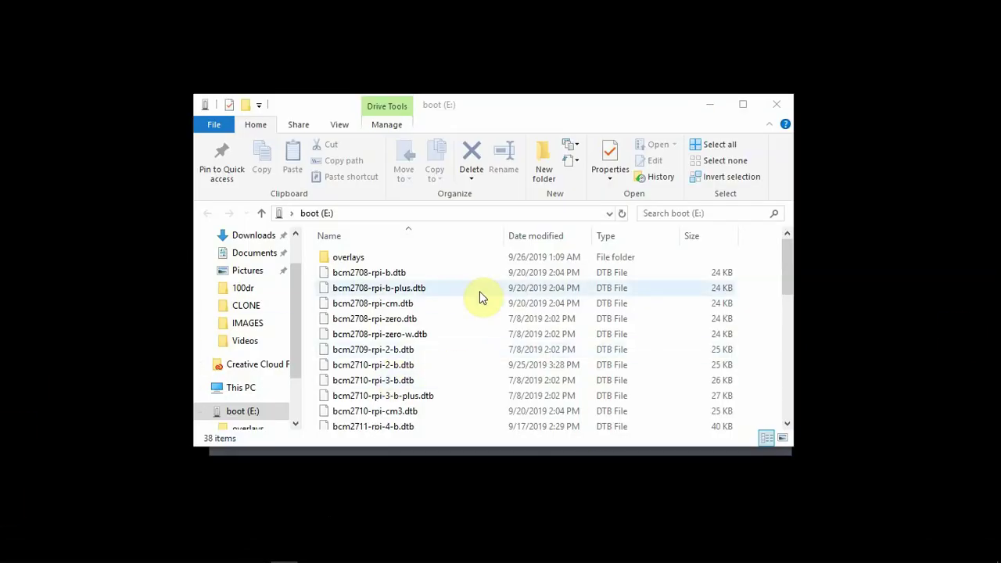
{"action": "scroll", "coordinate": [480, 297], "scroll_direction": "down", "scroll_amount": 7}
{"action": "scroll", "coordinate": [480, 297], "scroll_direction": "up", "scroll_amount": 2}
{"action": "scroll", "coordinate": [480, 297], "scroll_direction": "up", "scroll_amount": 5}
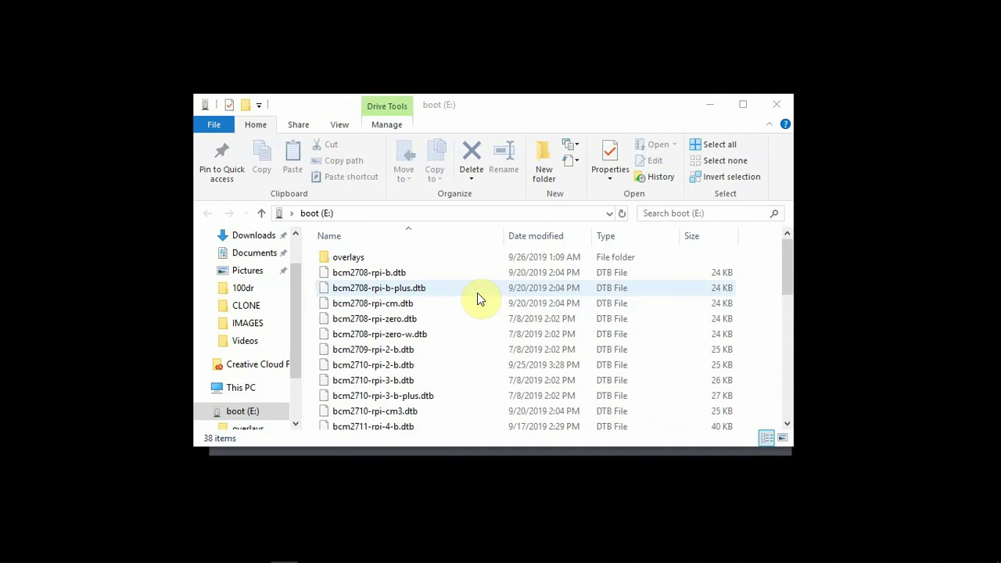